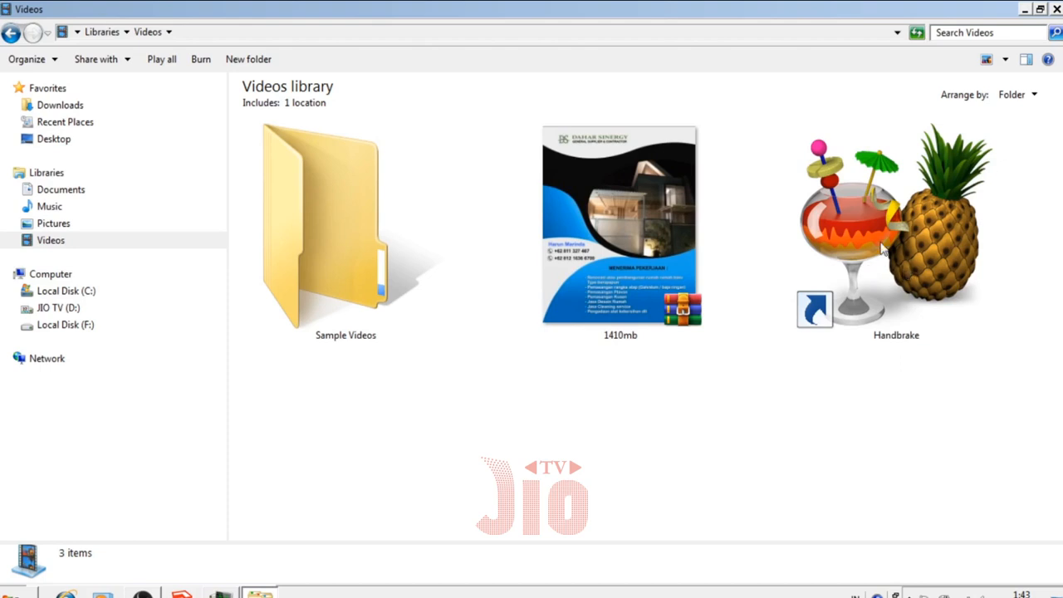
left_click(864, 275)
left_click(890, 418)
left_click(886, 254)
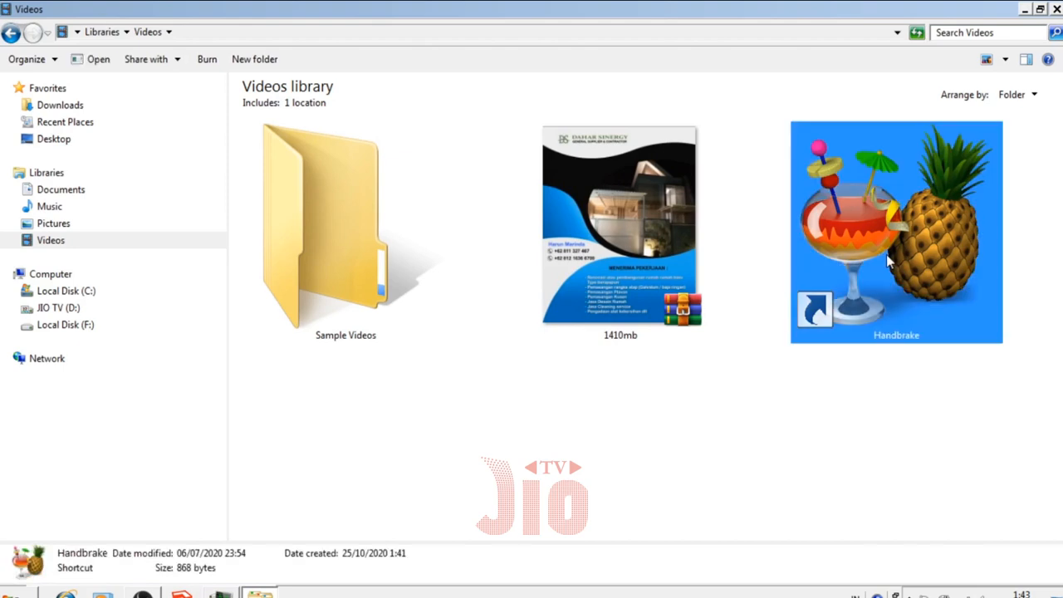
left_click(869, 406)
left_click(869, 261)
left_click(860, 459)
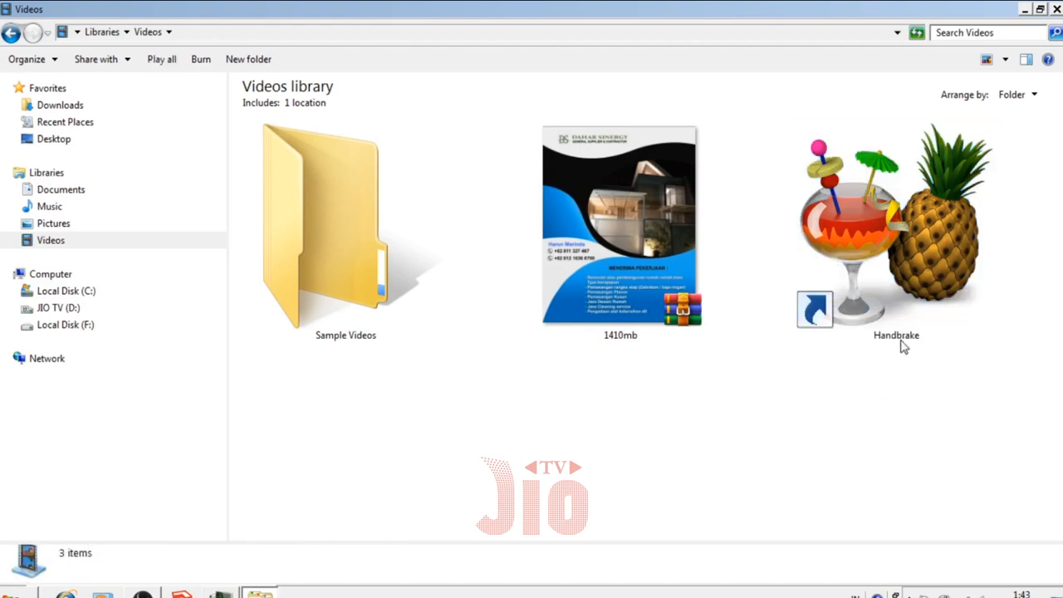
Launch HandBrake from its shortcut in the Videos library
left_click(895, 285)
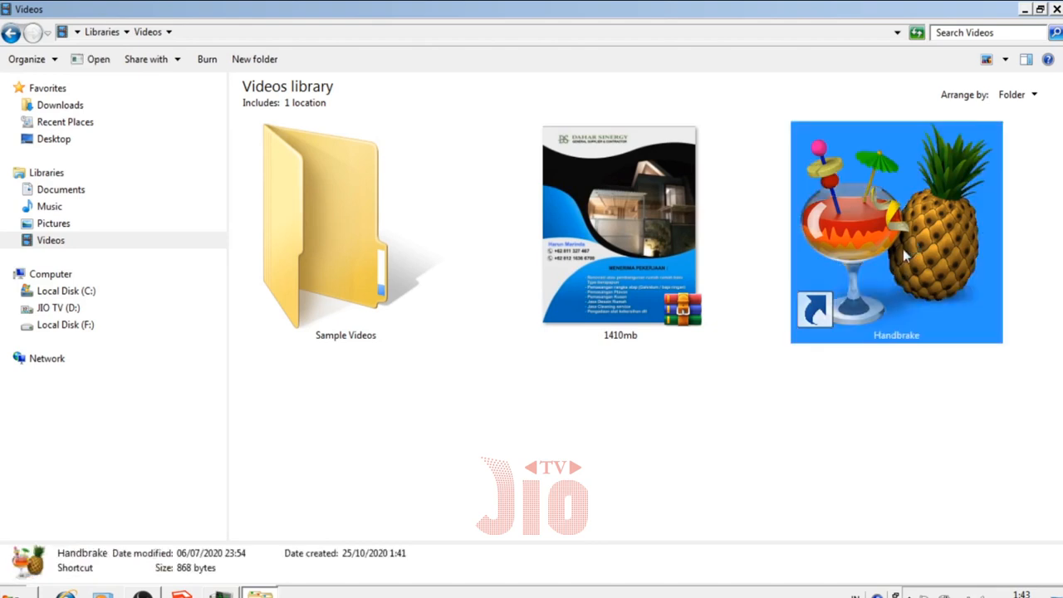
double_click(903, 248)
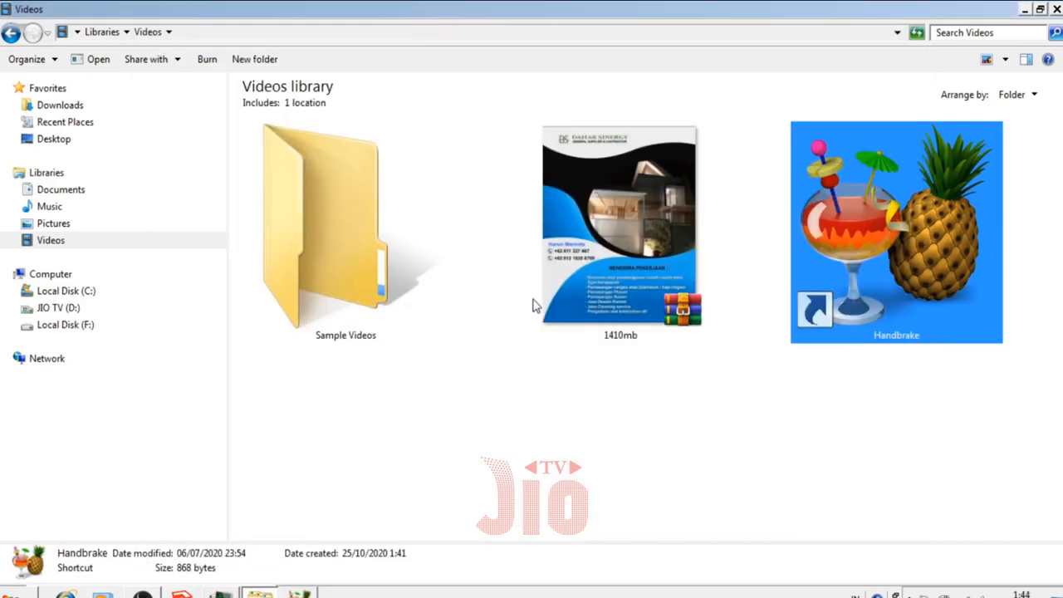
Check the file details of the 1410mb video, and maximize the HandBrake window once it opens
left_click(557, 413)
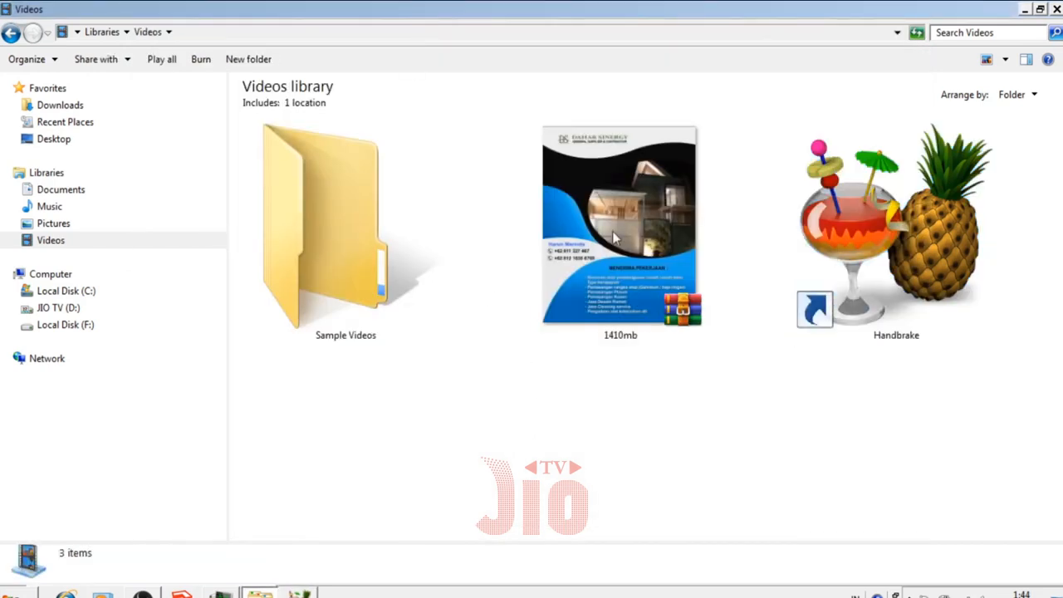
left_click(620, 257)
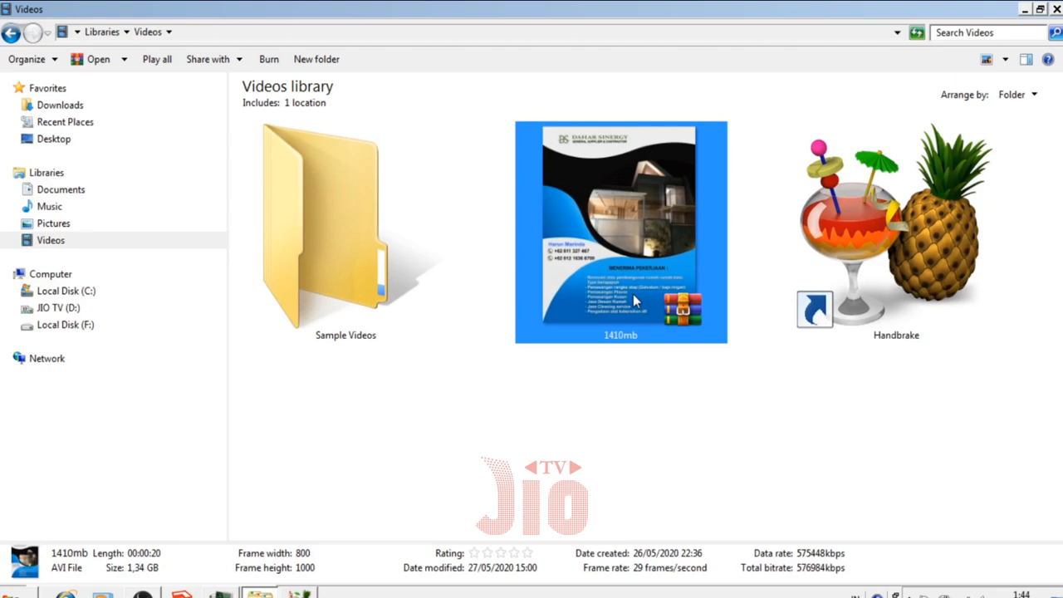
left_click(756, 414)
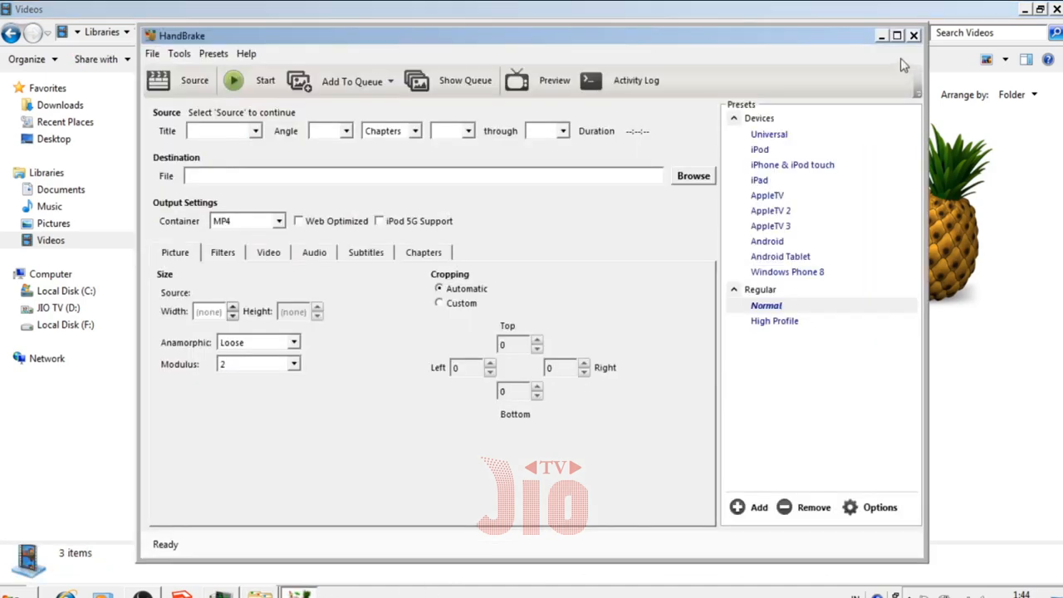
left_click(897, 36)
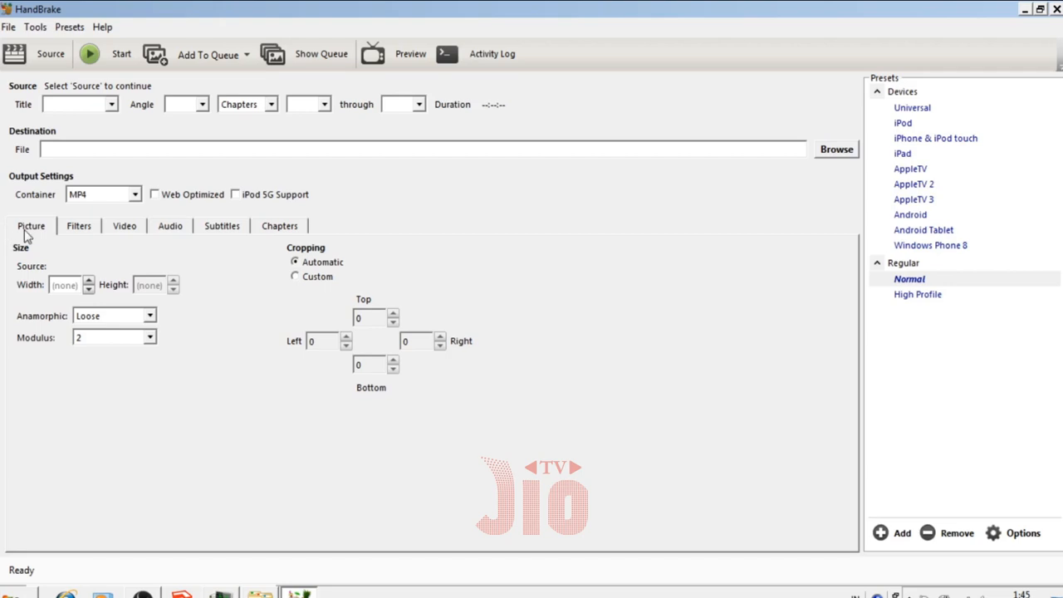
Look over the picture cropping modes and the video encoding settings before loading a source
left_click(123, 231)
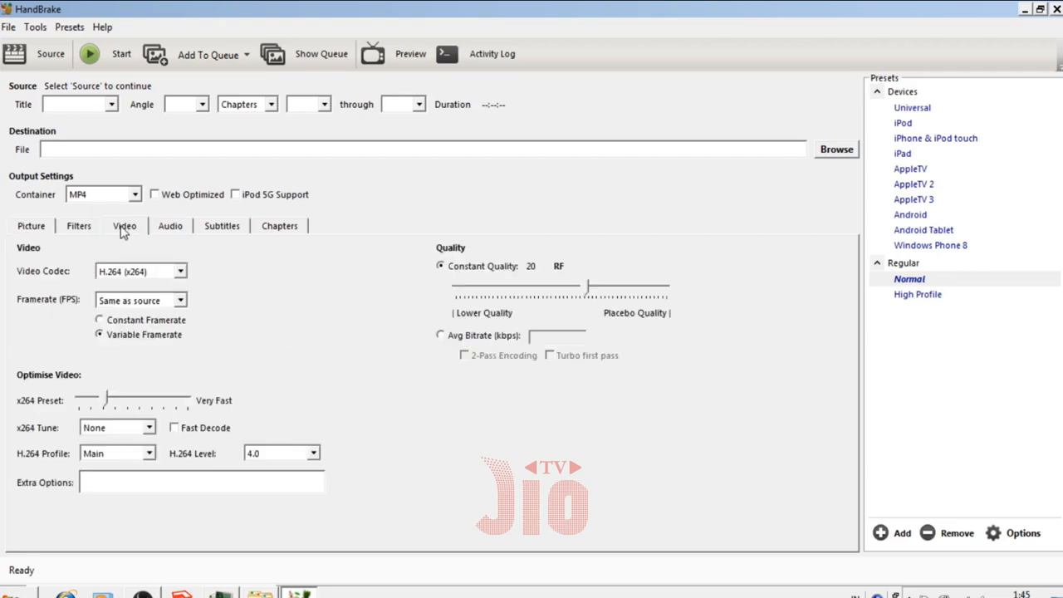
left_click(44, 236)
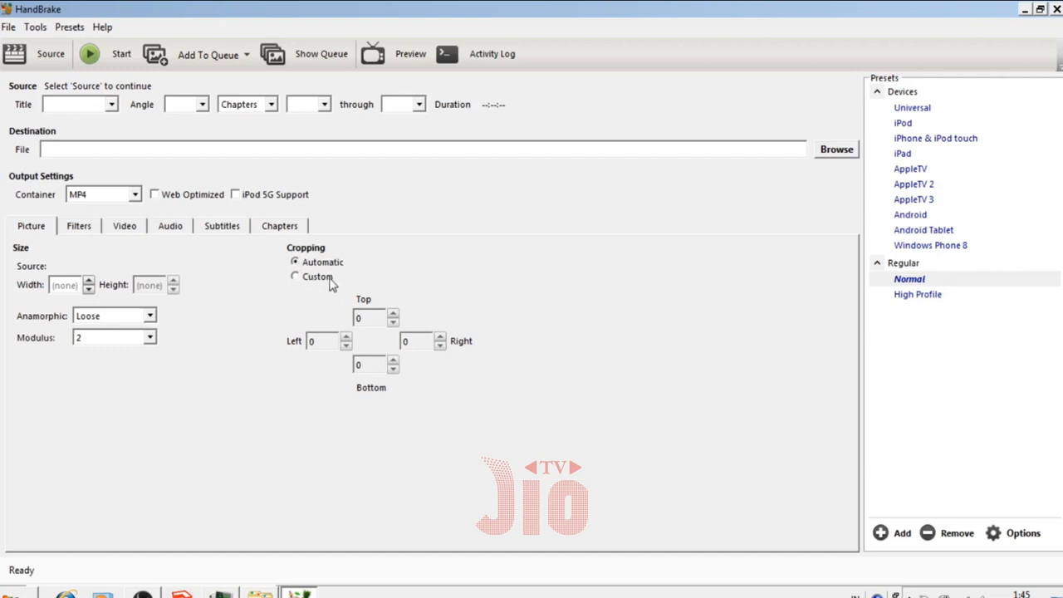
left_click(296, 278)
left_click(295, 263)
left_click(297, 276)
left_click(132, 228)
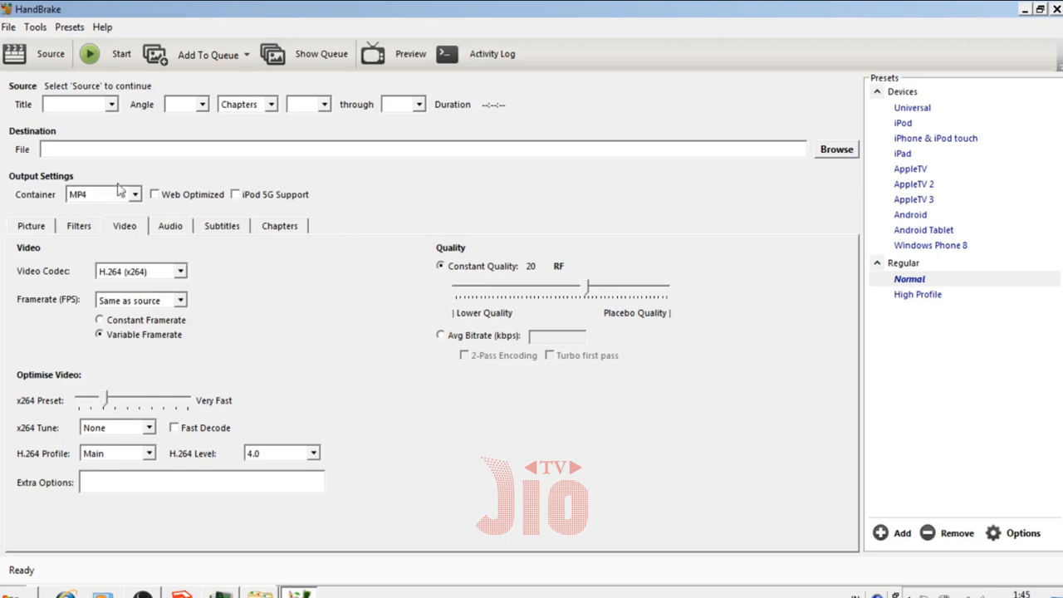
Load the single file 1410mb from the Videos library as the source, showing the files as Large Icons
left_click(23, 56)
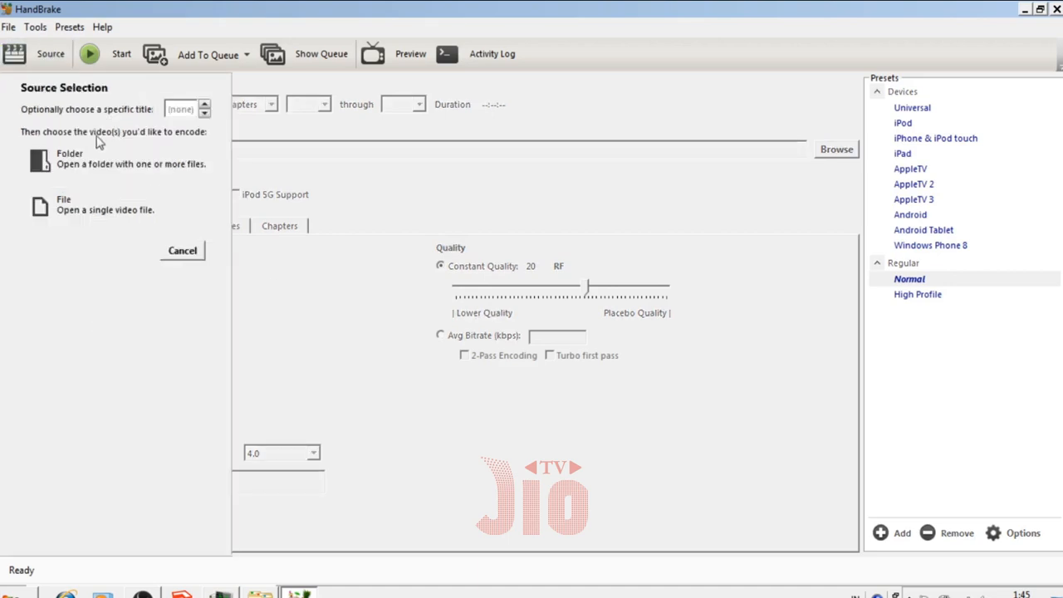
left_click(101, 216)
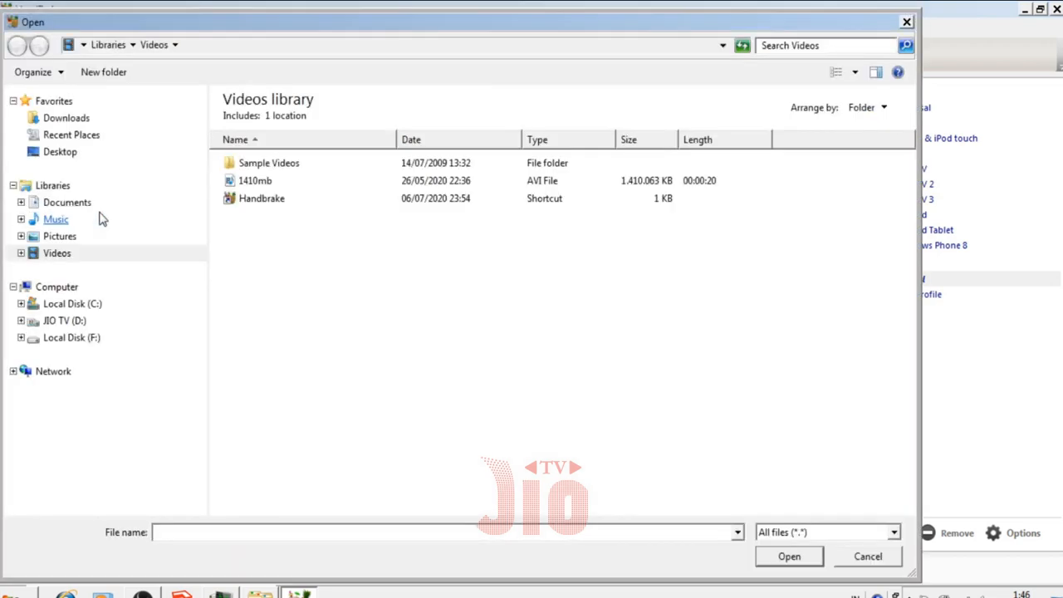
left_click(855, 72)
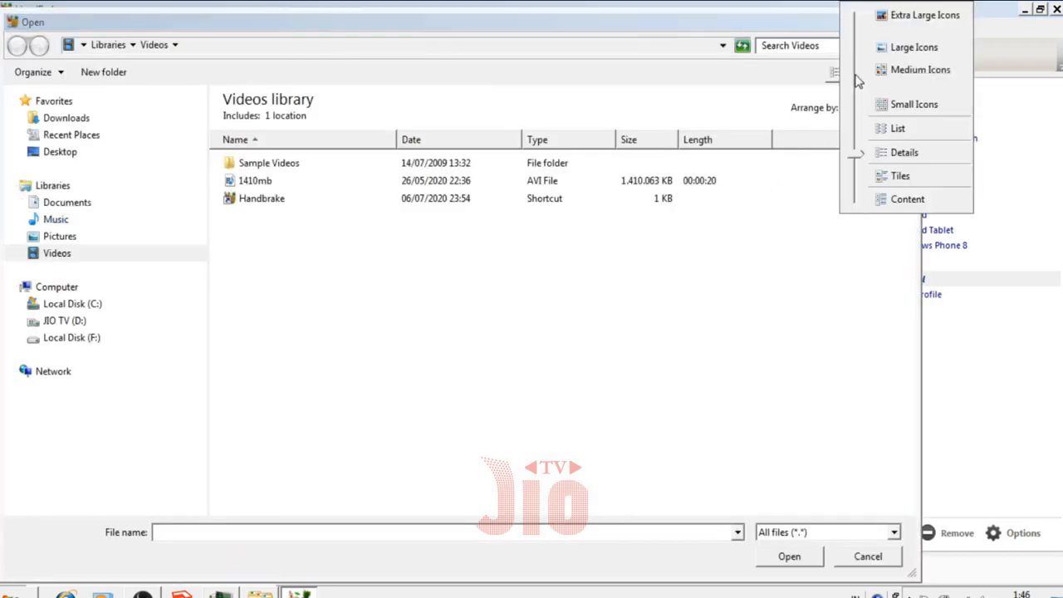
left_click(914, 48)
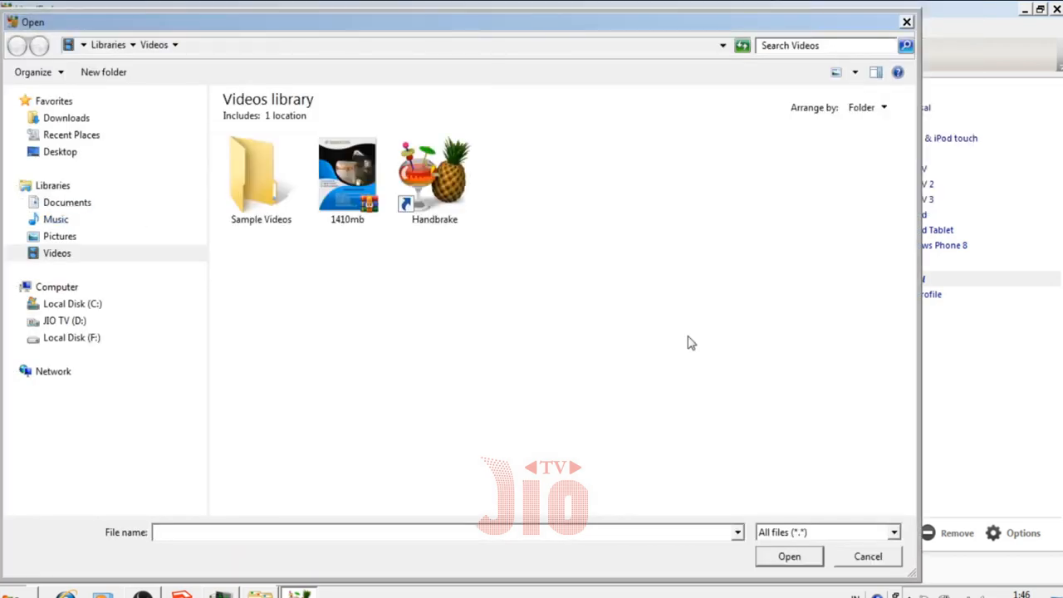
double_click(340, 197)
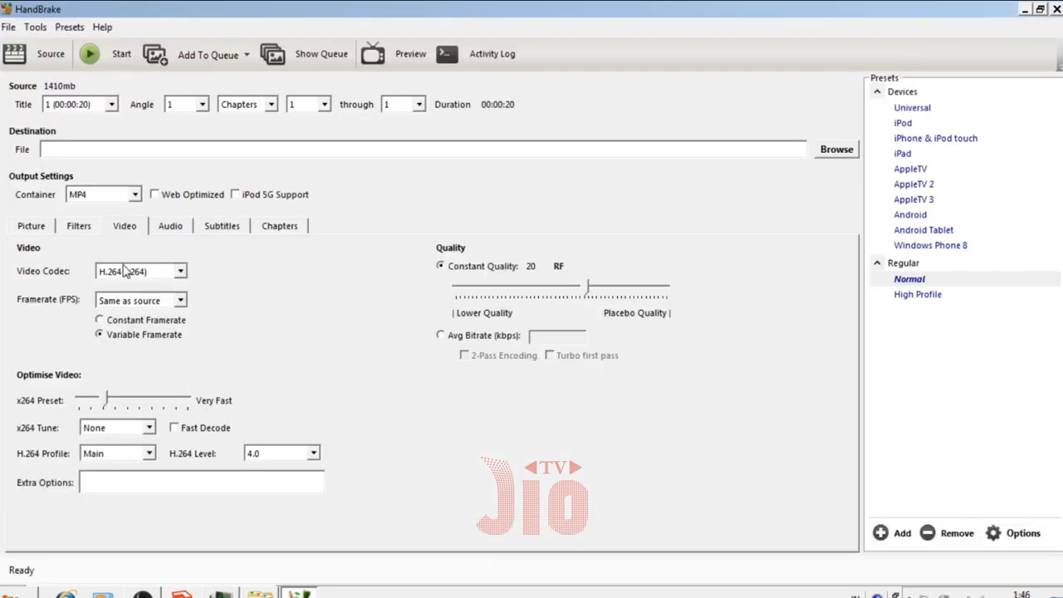
Switch the picture cropping to Custom and set the top crop to 0
left_click(41, 230)
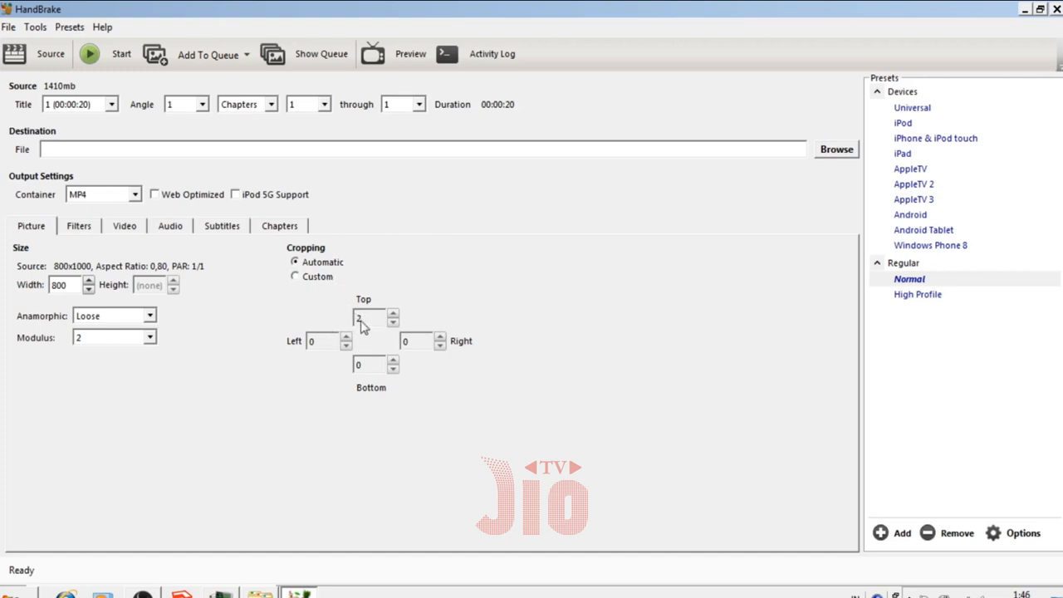
left_click(131, 233)
left_click(35, 231)
left_click(295, 276)
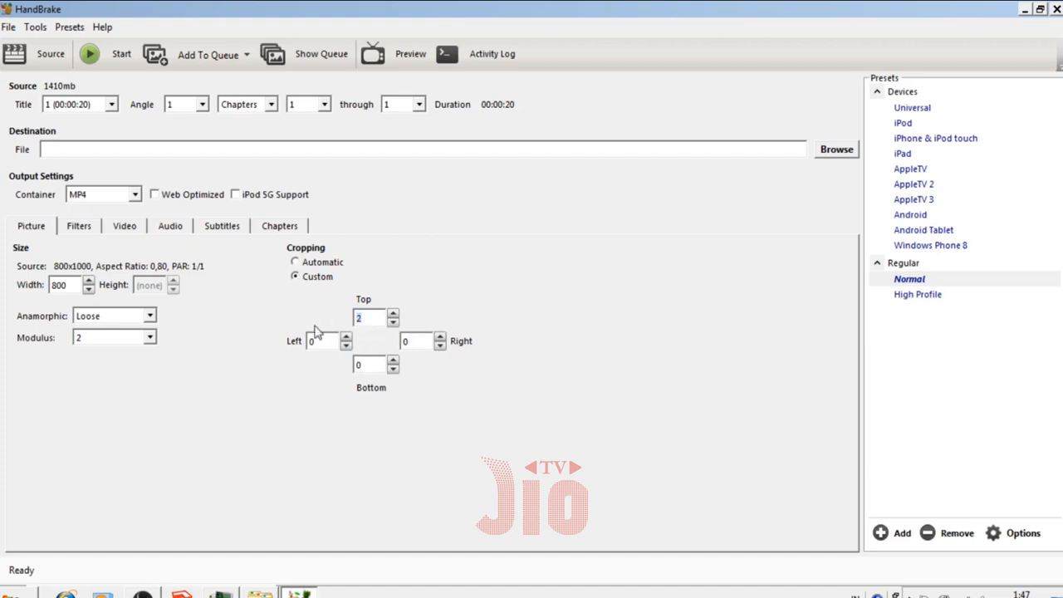
left_click(392, 322)
left_click(296, 263)
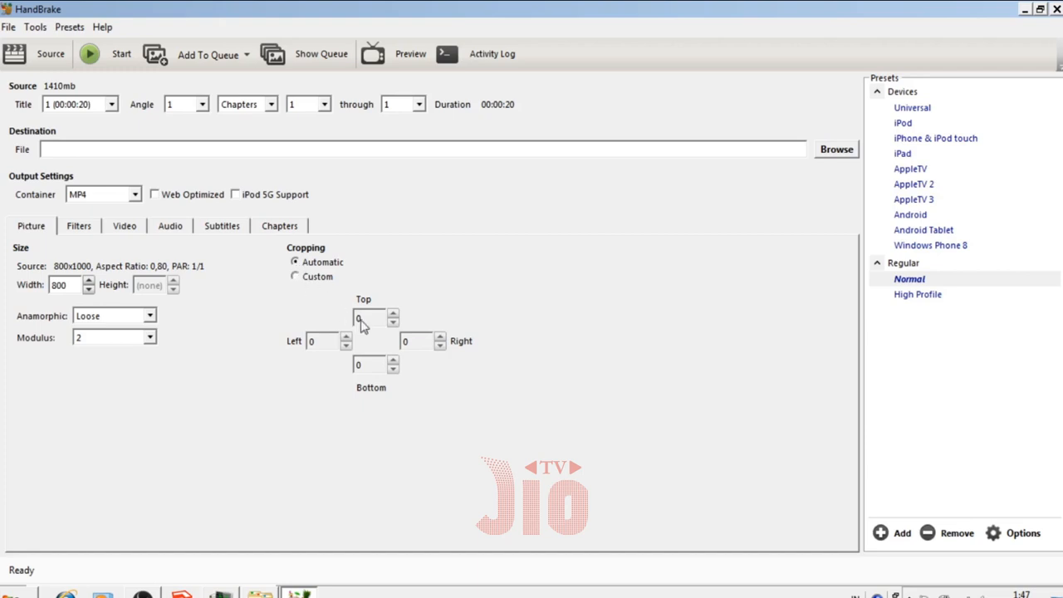
left_click(295, 277)
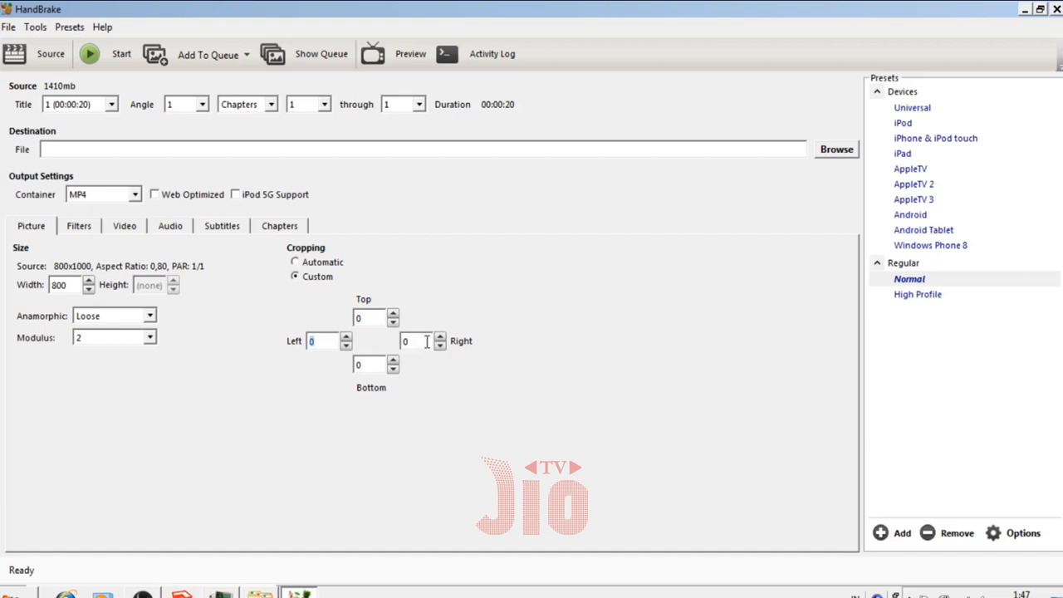
left_click(371, 367)
Review the video codec, framerate and x264 preset choices, keeping H.264 (x264), Same as source and Very Fast
left_click(121, 232)
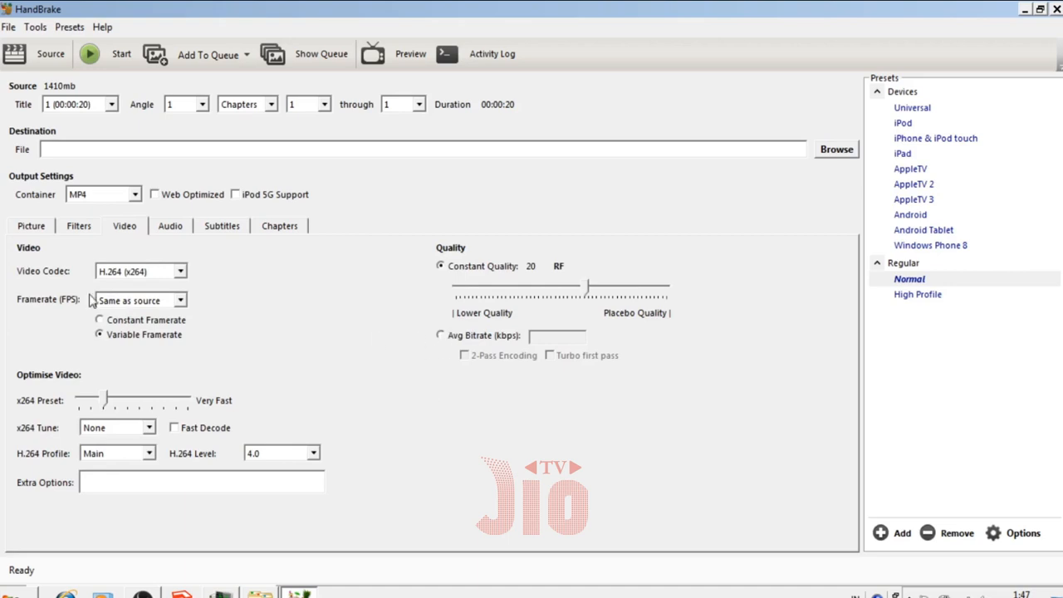
left_click(180, 271)
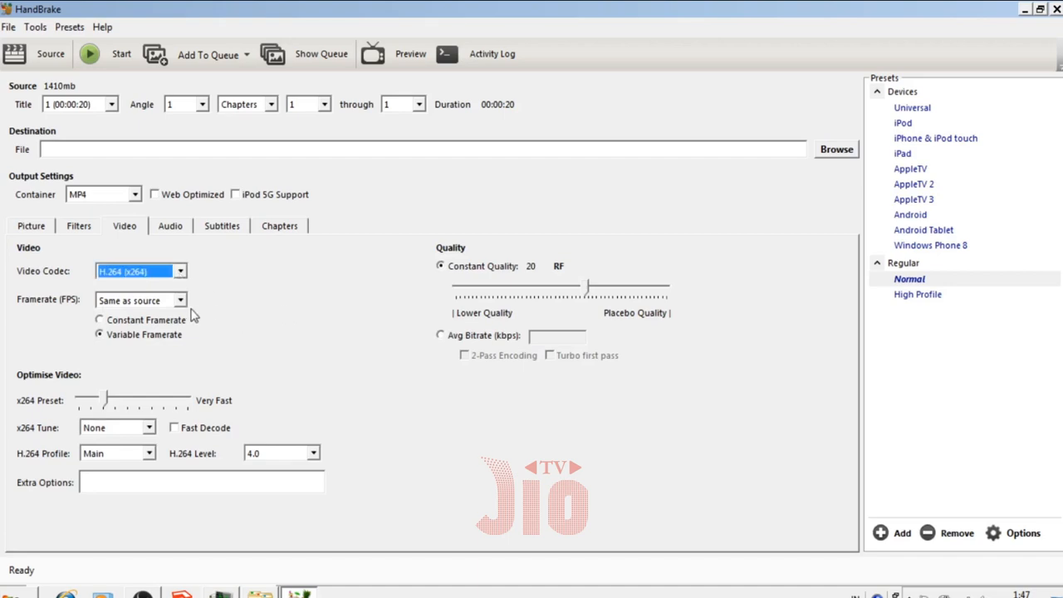
left_click(181, 302)
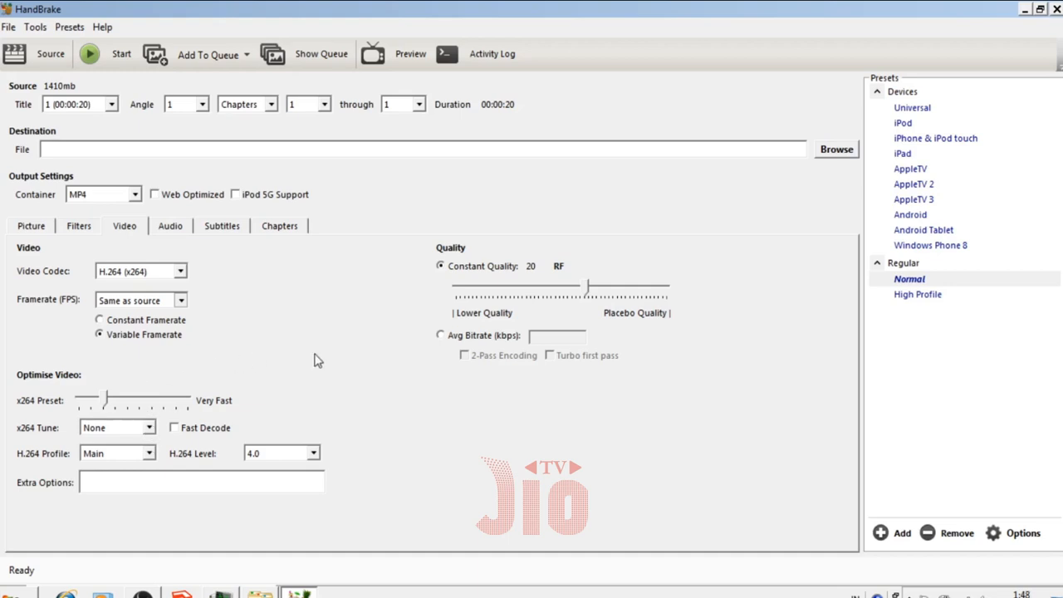
left_click(141, 301)
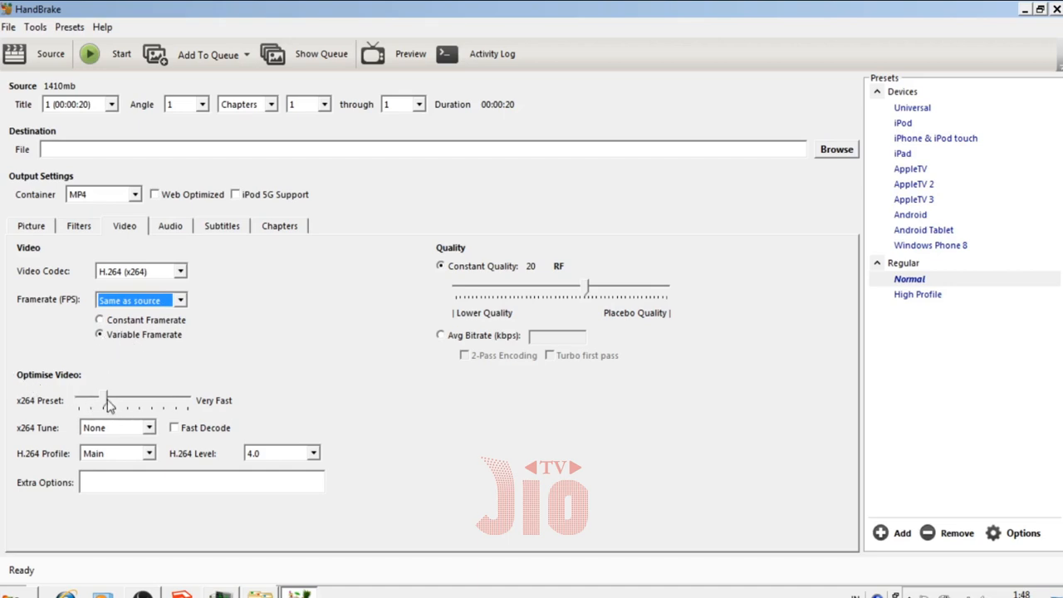
mouse_move(107, 400)
left_mouse_down()
mouse_move(170, 398)
mouse_move(106, 404)
left_mouse_up()
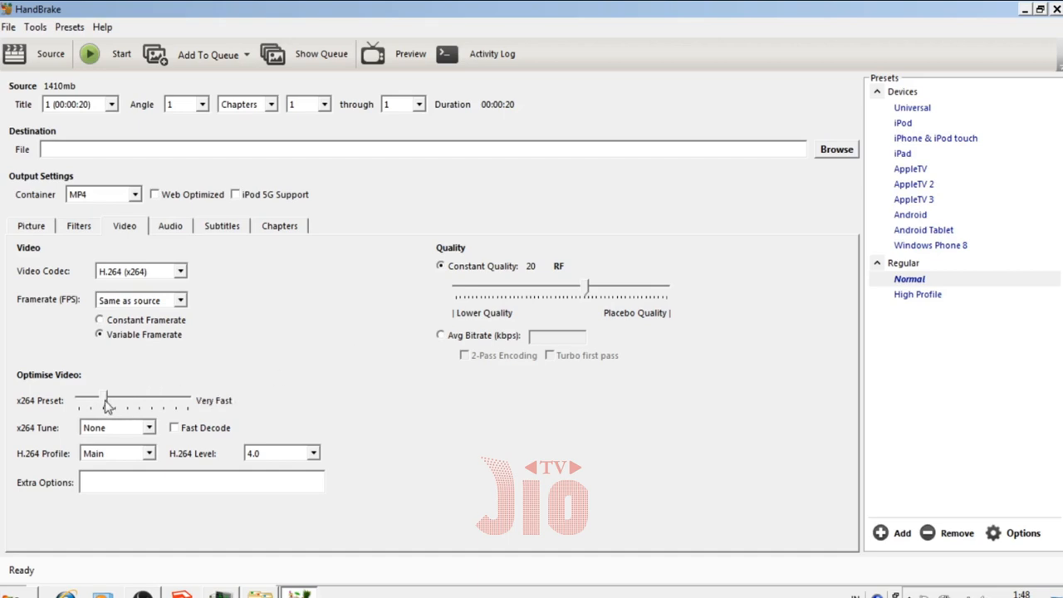
mouse_move(109, 403)
left_mouse_down()
mouse_move(122, 402)
mouse_move(108, 403)
left_mouse_up()
Try higher and lower constant quality levels for the video and settle on RF 17
left_click_drag(587, 290, 655, 292)
left_click_drag(654, 290, 471, 300)
left_click_drag(473, 295, 599, 290)
Set the destination to an mp4 file named KOMPRES in the Videos library and start the encode
left_click(824, 156)
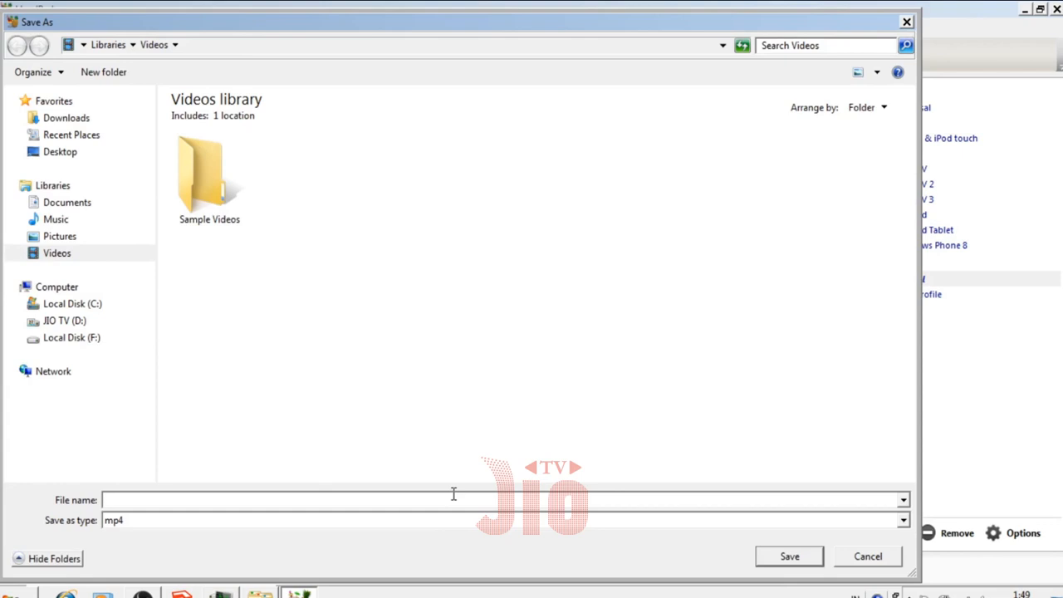
type("KOMPRES")
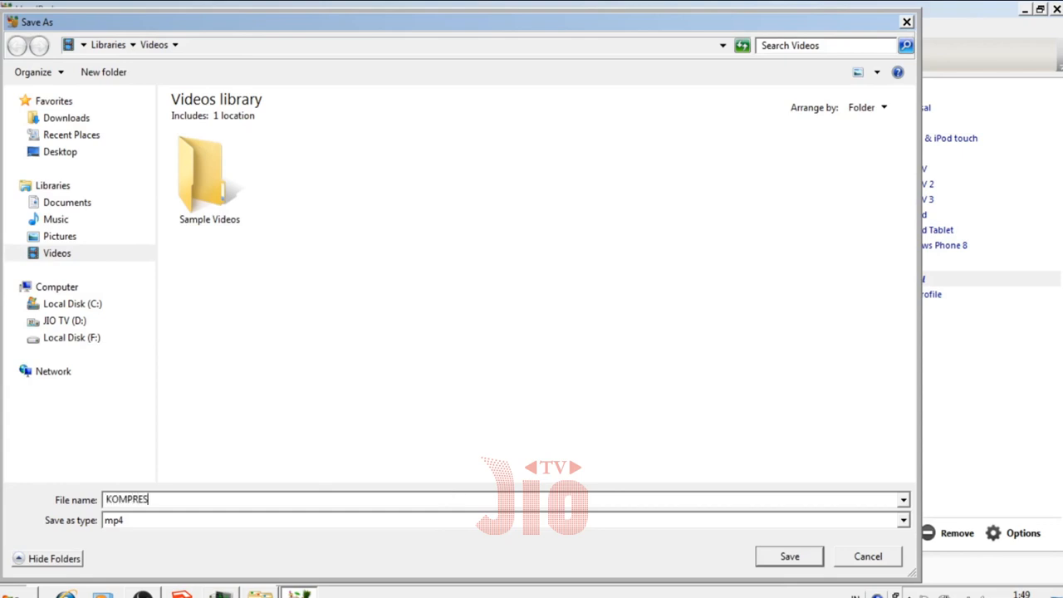
left_click(788, 557)
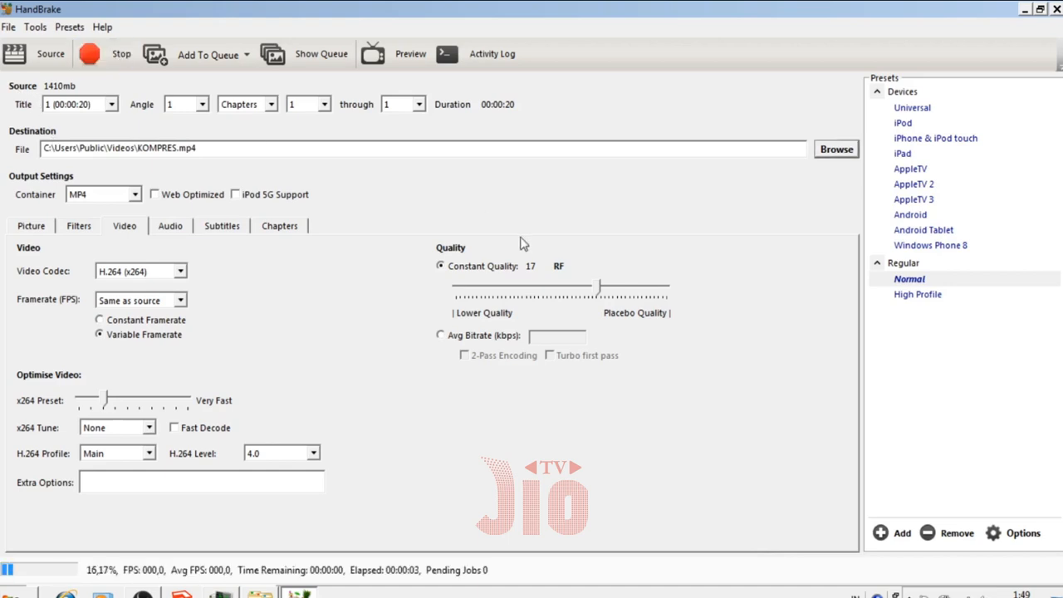
Switch to the Videos library window, display its files as Large Icons, and return to HandBrake
key("alt+Tab")
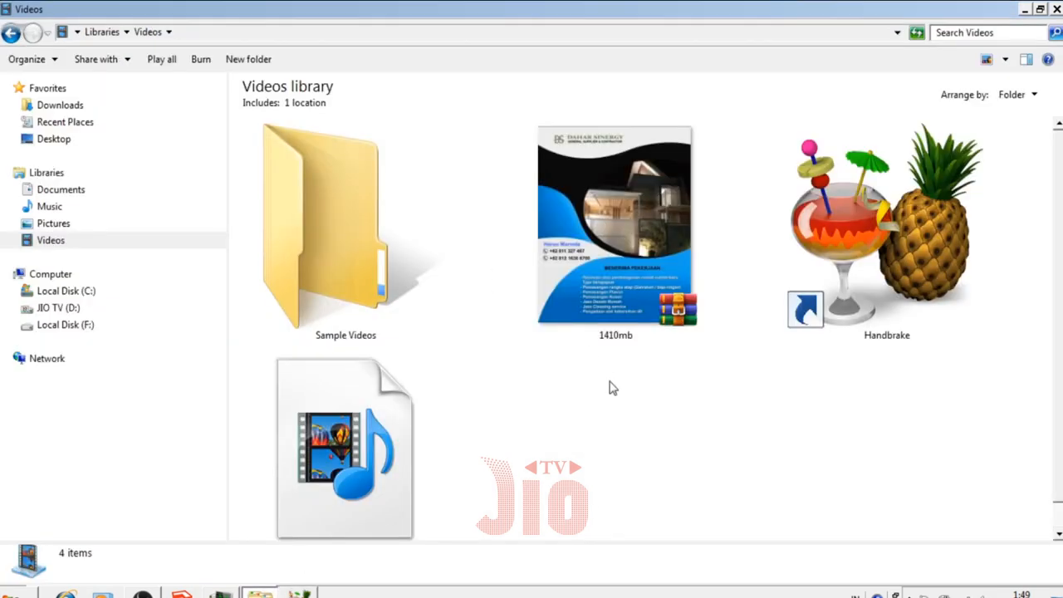
left_click(1004, 59)
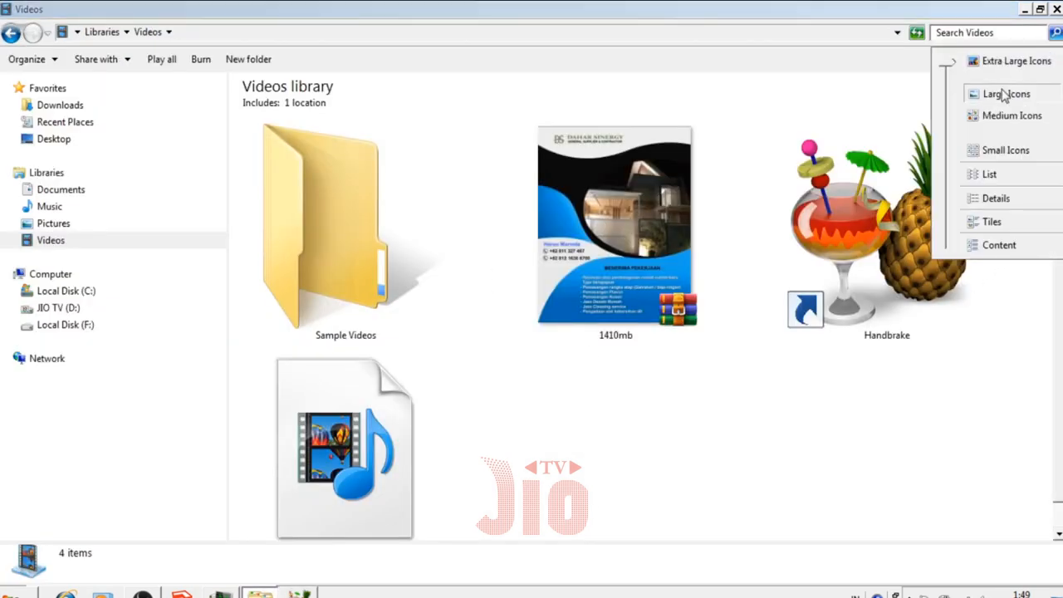
left_click(1003, 93)
key("alt+Tab")
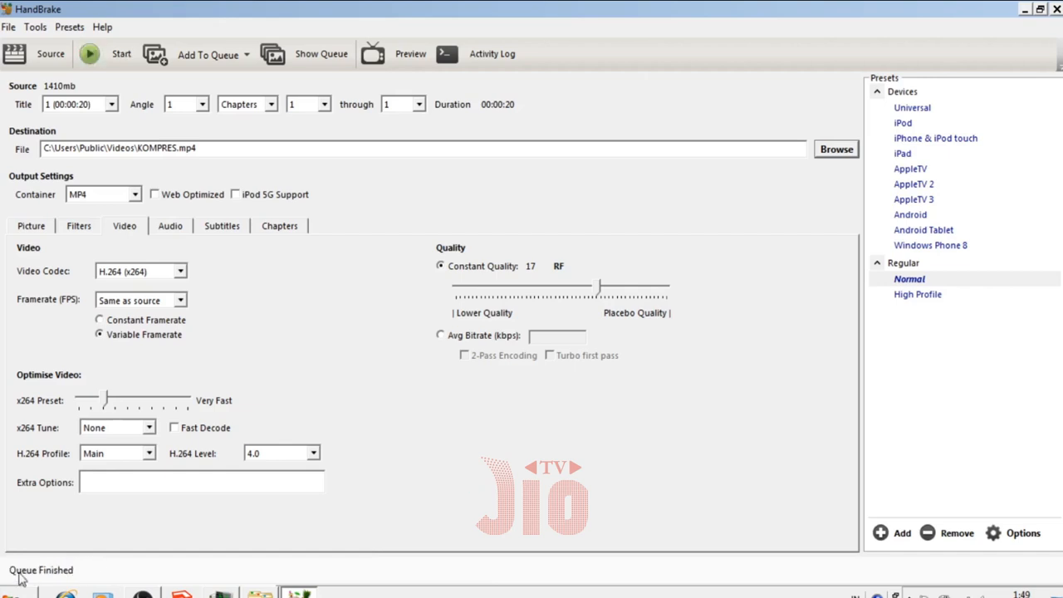
Check the original 1410mb video's file details in the Videos library and switch back to HandBrake
left_click(257, 591)
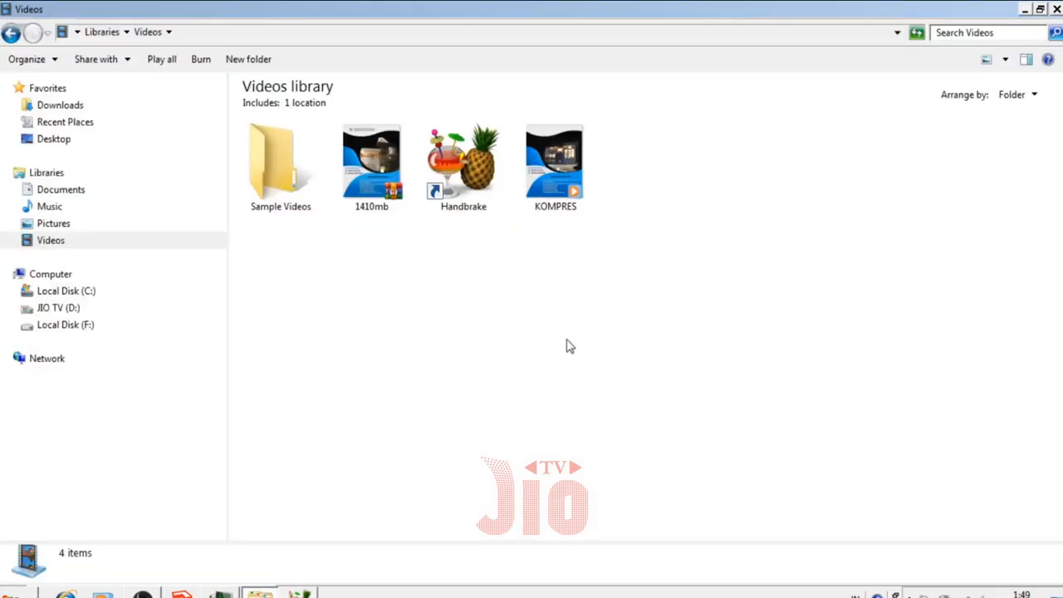
left_click(378, 193)
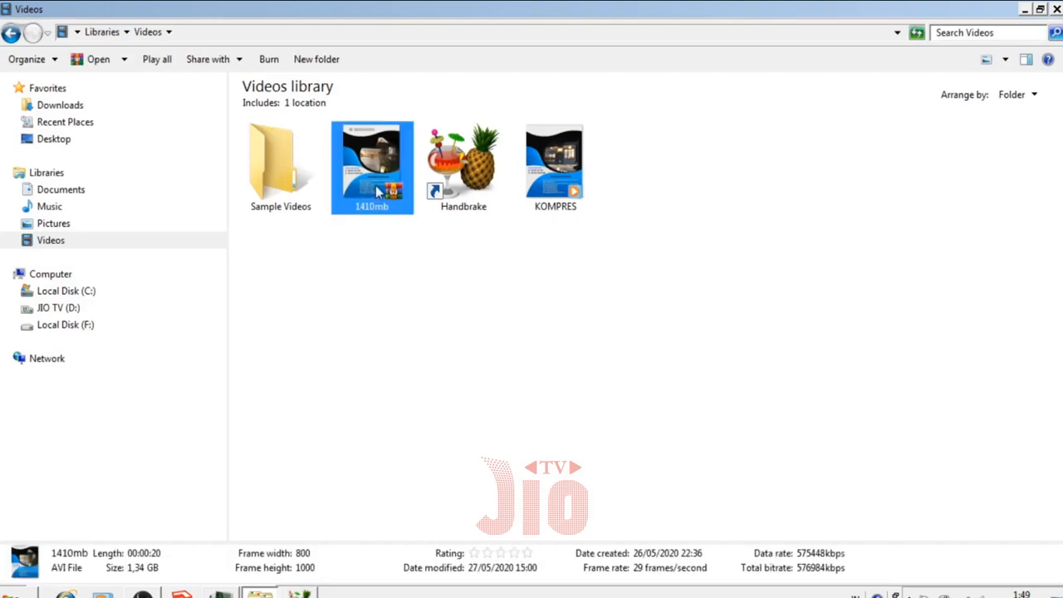
left_click(490, 303)
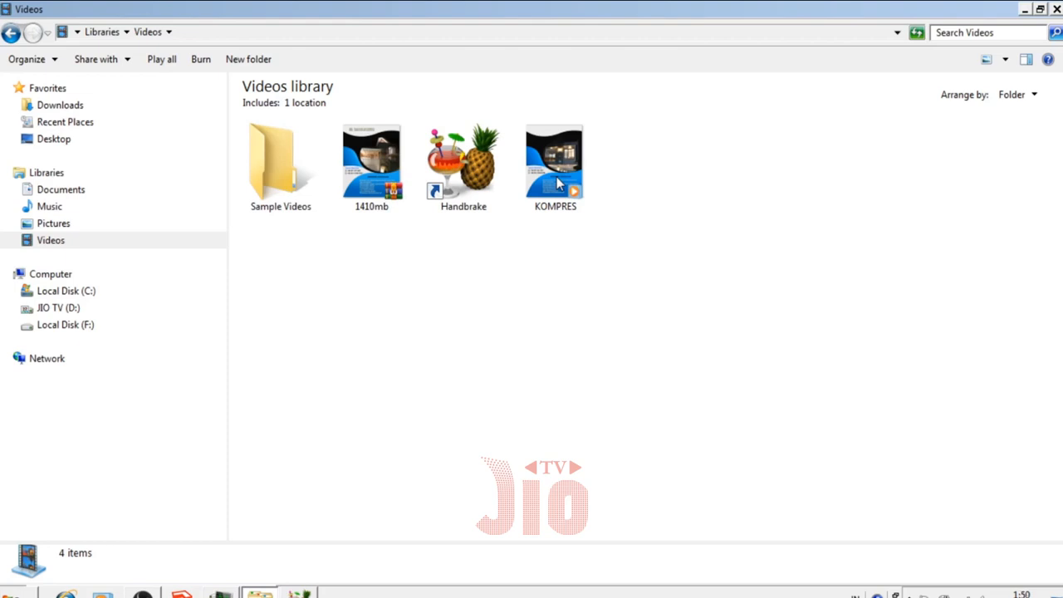
left_click(316, 589)
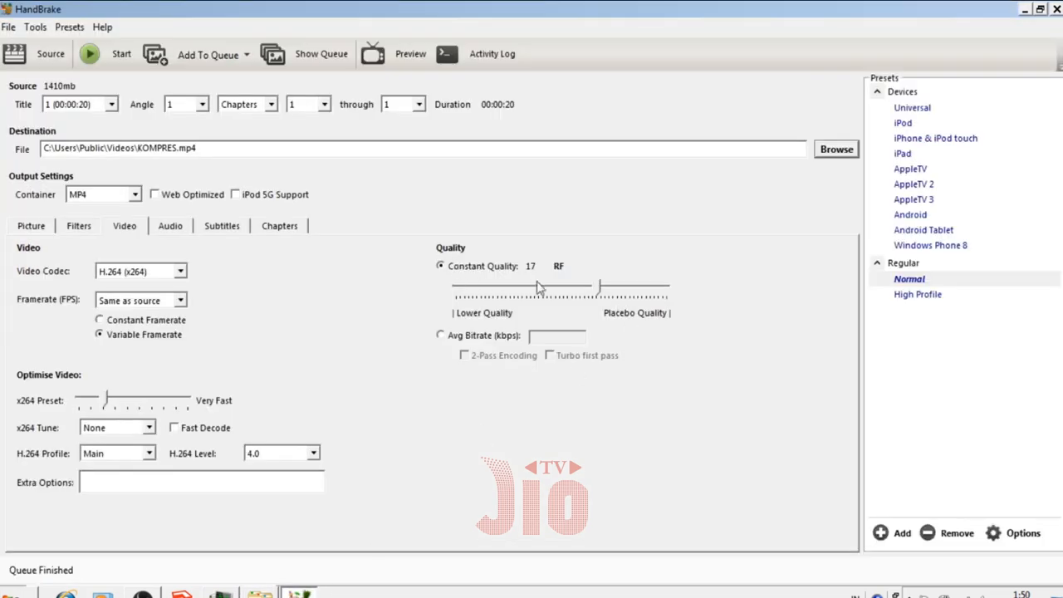
Encode the video at constant quality RF 8 to an mp4 named PLACEBO, then switch to the Videos library window
left_click_drag(598, 292, 636, 297)
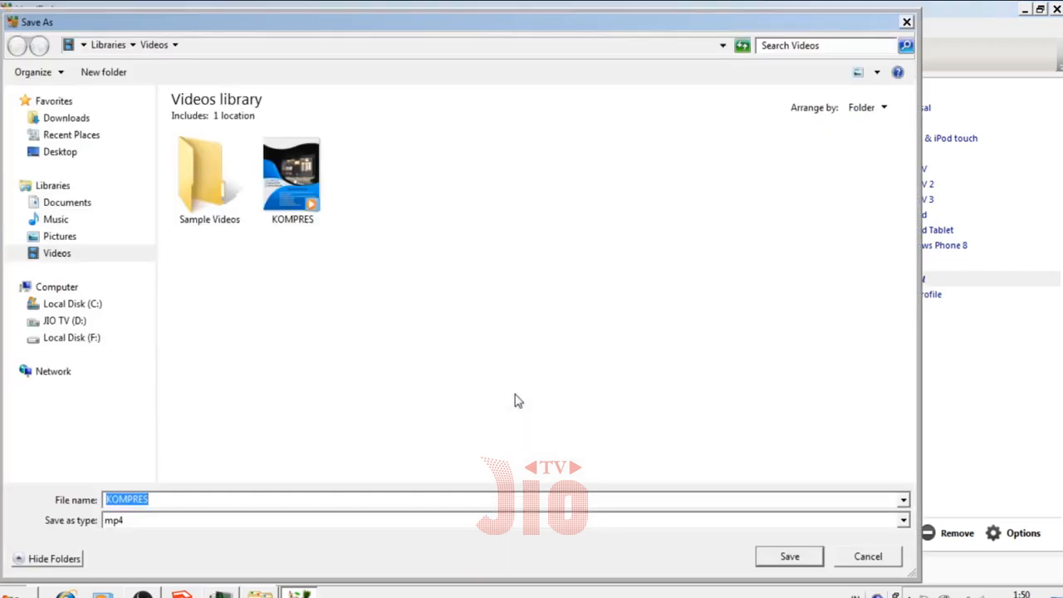
type("PLACEBO")
left_click(768, 556)
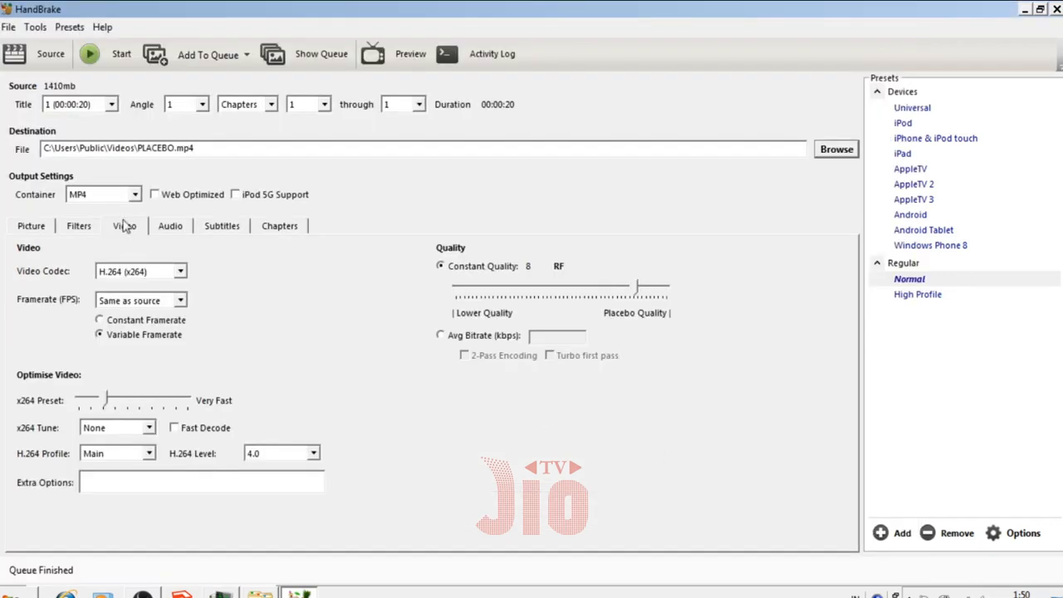
left_click(98, 56)
left_click(259, 594)
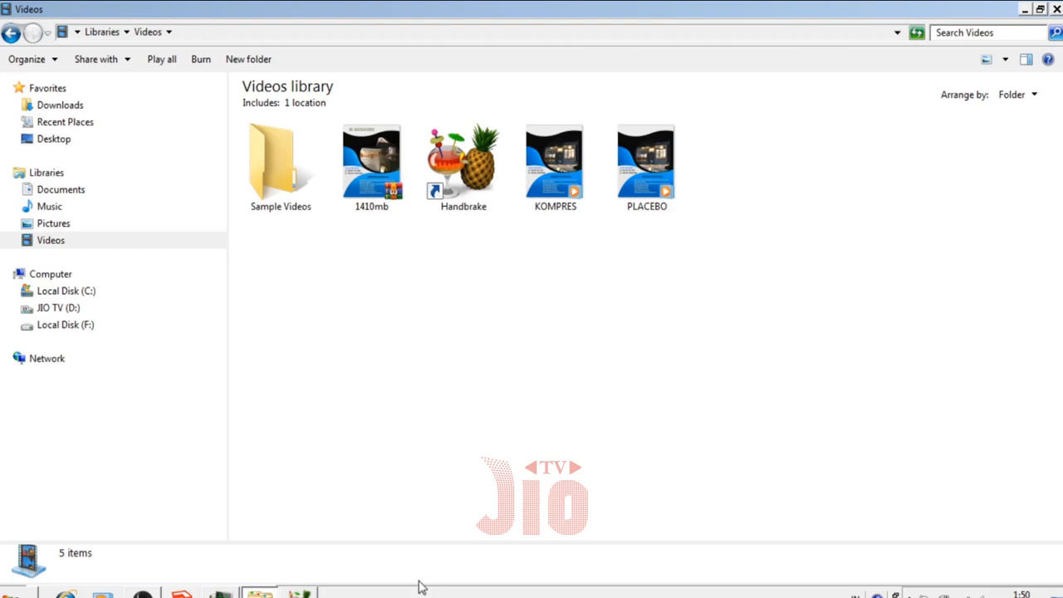
Return to HandBrake, encode the video at RF 49 to an mp4 named LOWER, and switch to the Videos library window
left_click(299, 593)
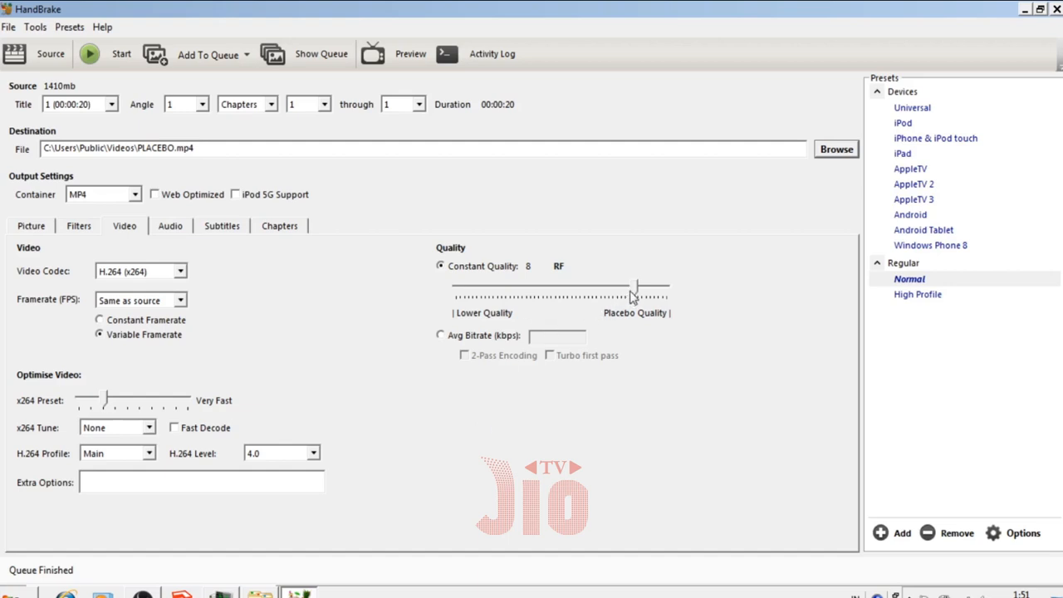
left_click_drag(632, 287, 466, 292)
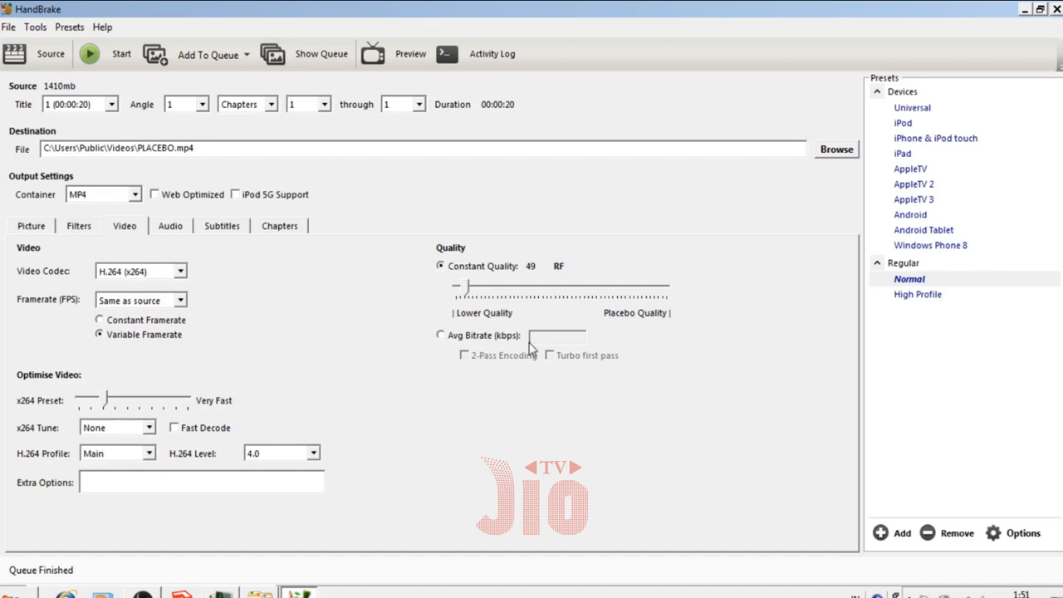
left_click(836, 149)
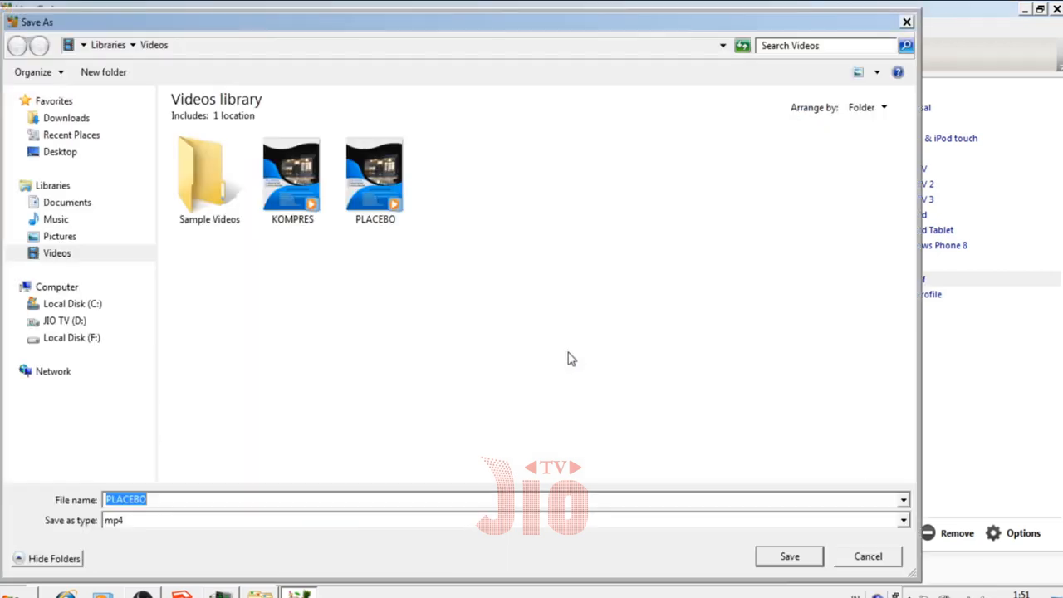
type("LOWER")
left_click(790, 557)
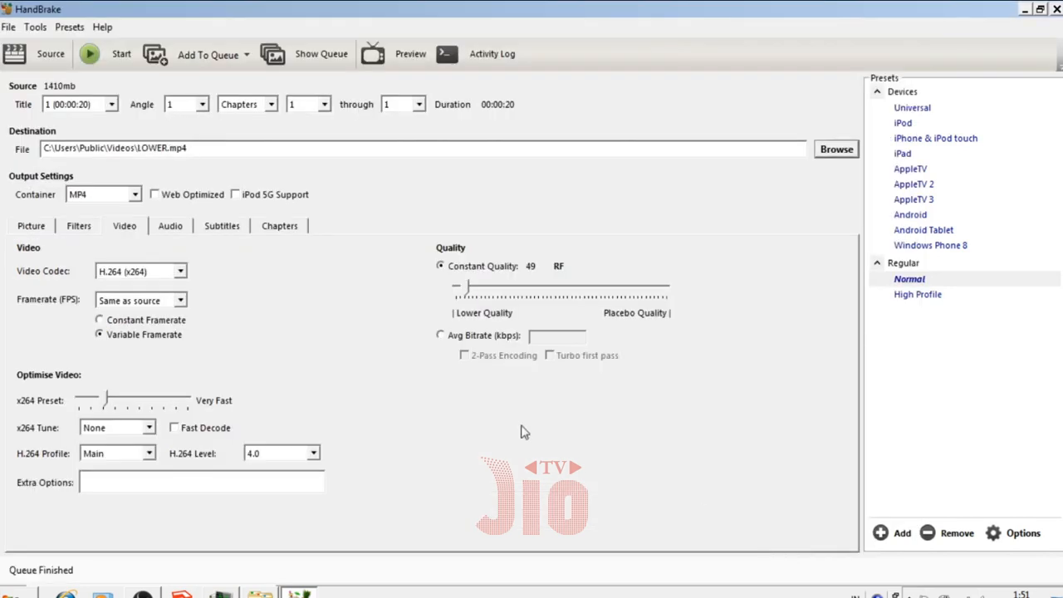
left_click(110, 67)
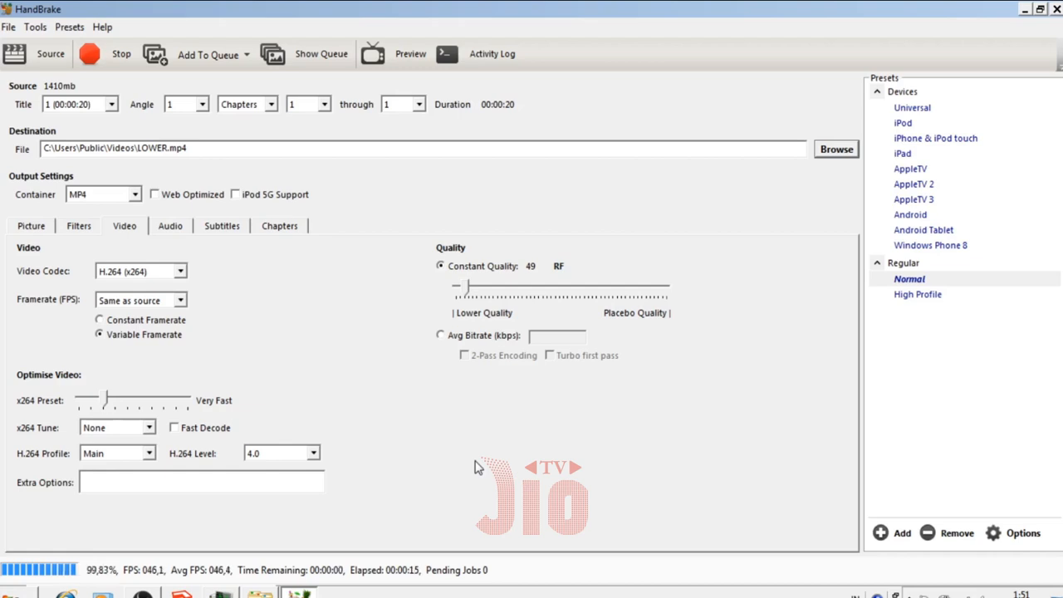
left_click(267, 583)
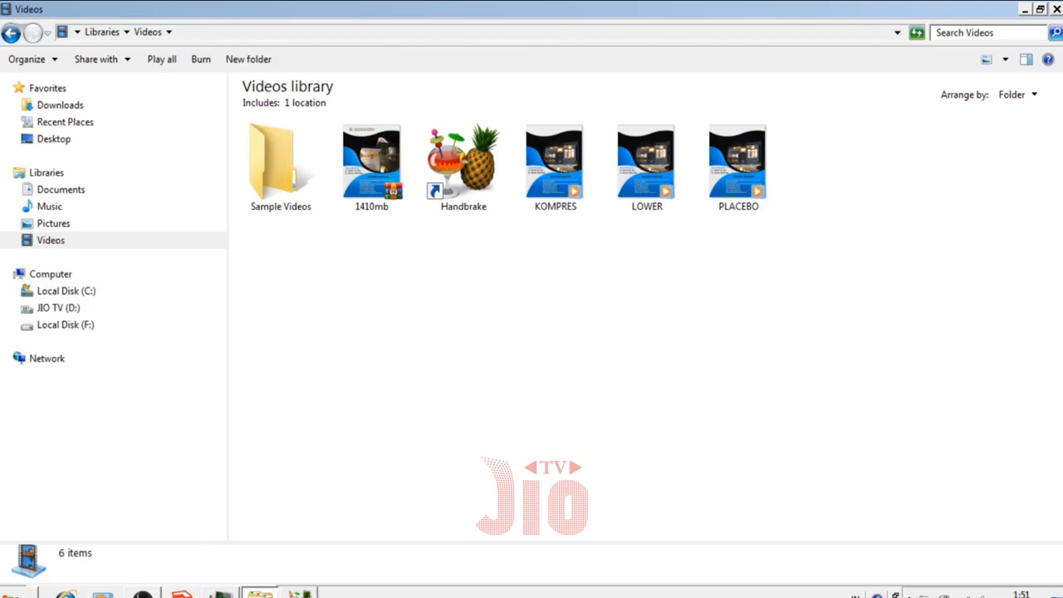
Switch back to HandBrake and set the video's constant quality to RF 16
left_click(300, 591)
left_click_drag(463, 293, 610, 292)
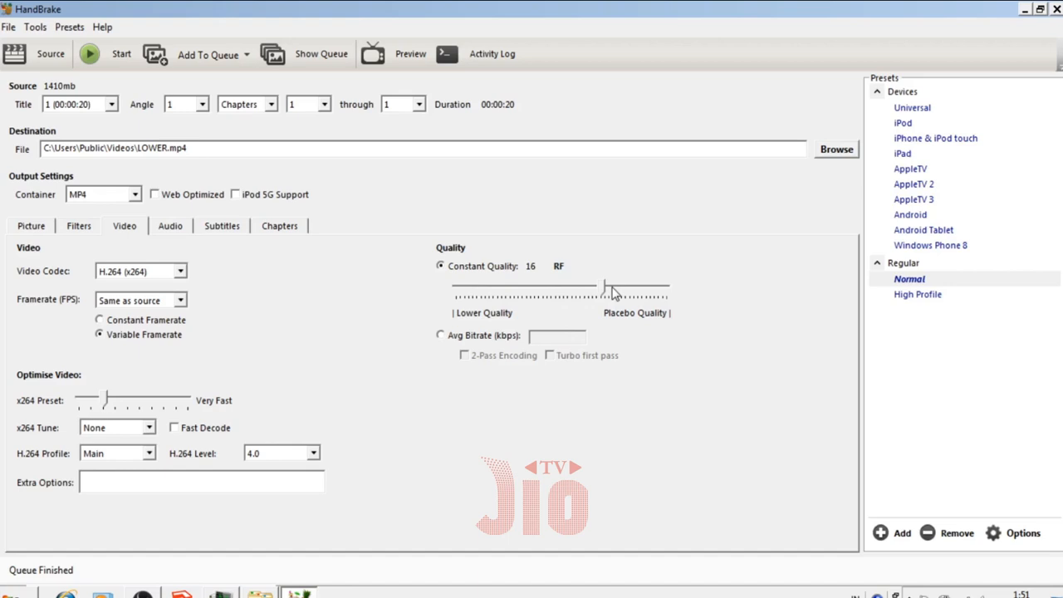